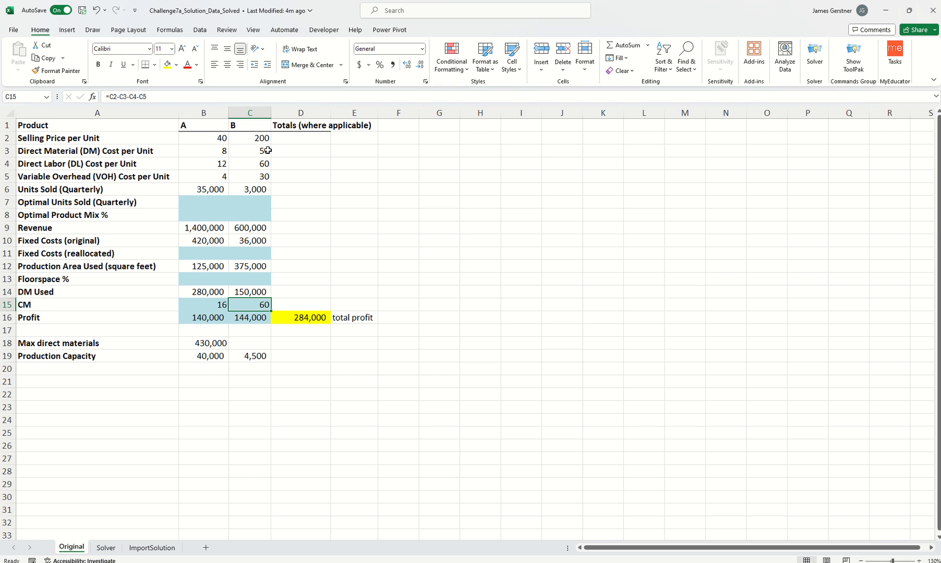
- Inspect the formula behind product A's profit on the Original sheet and the cells it references
click(206, 315)
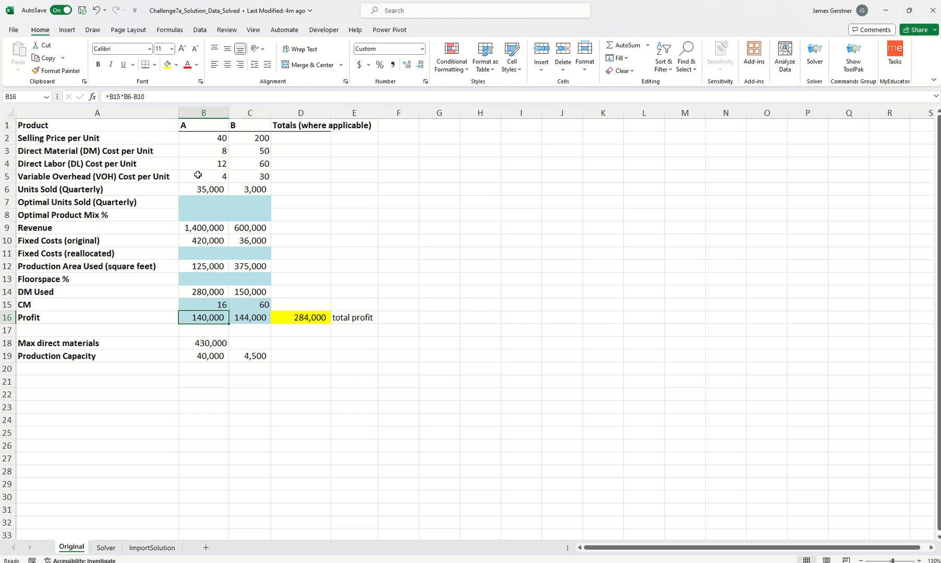
click(118, 98)
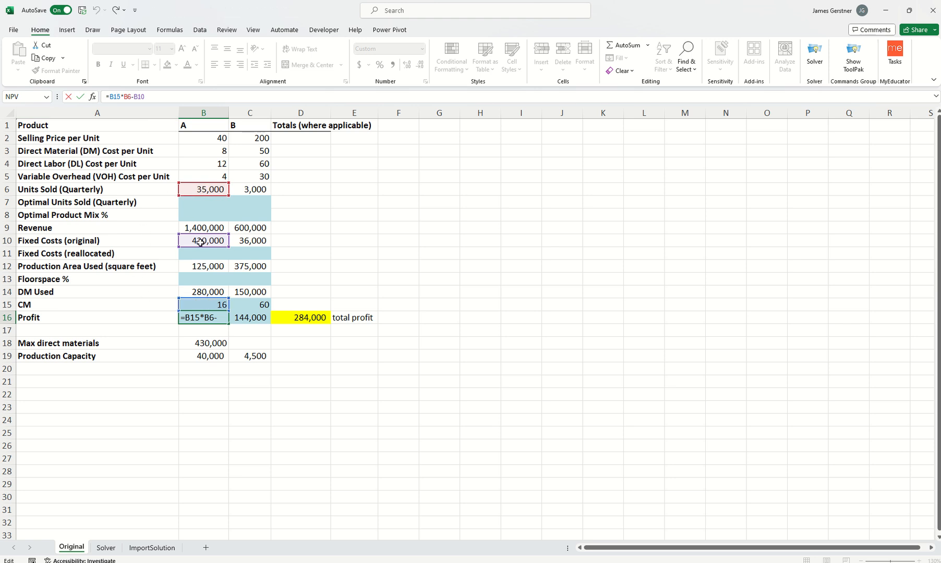
click(319, 249)
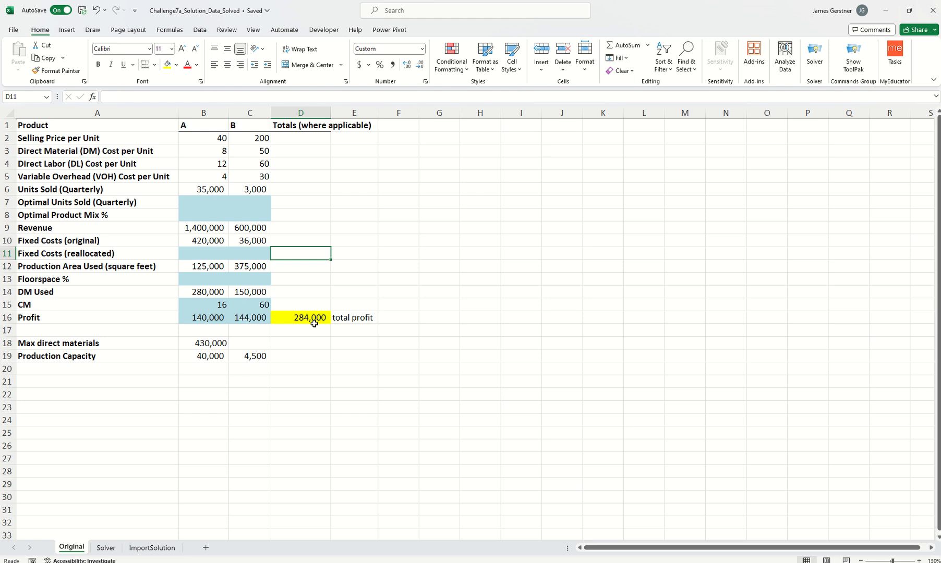
- Open the Solver sheet and examine the floorspace percentages of products A and B
click(107, 549)
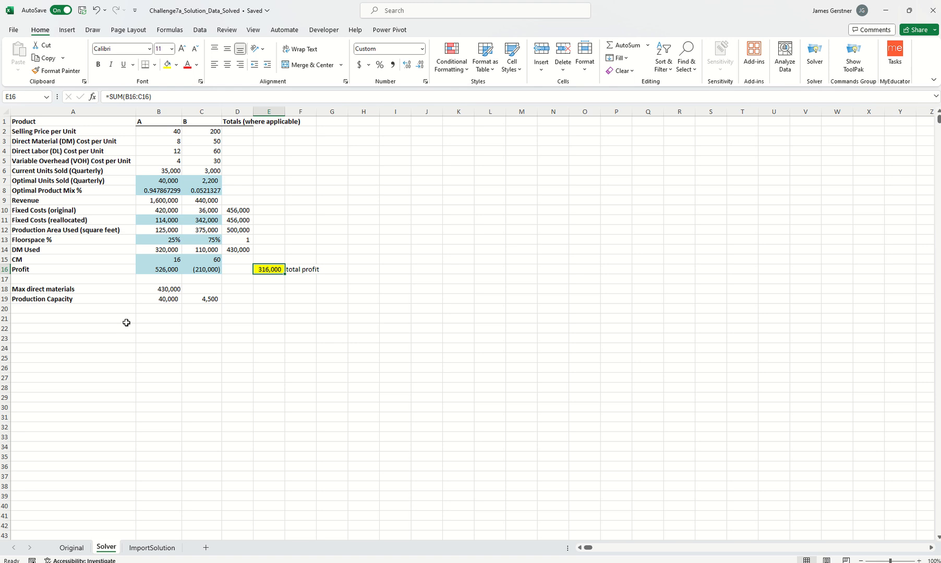
scroll(137, 291, up, 3)
scroll(137, 292, down, 3)
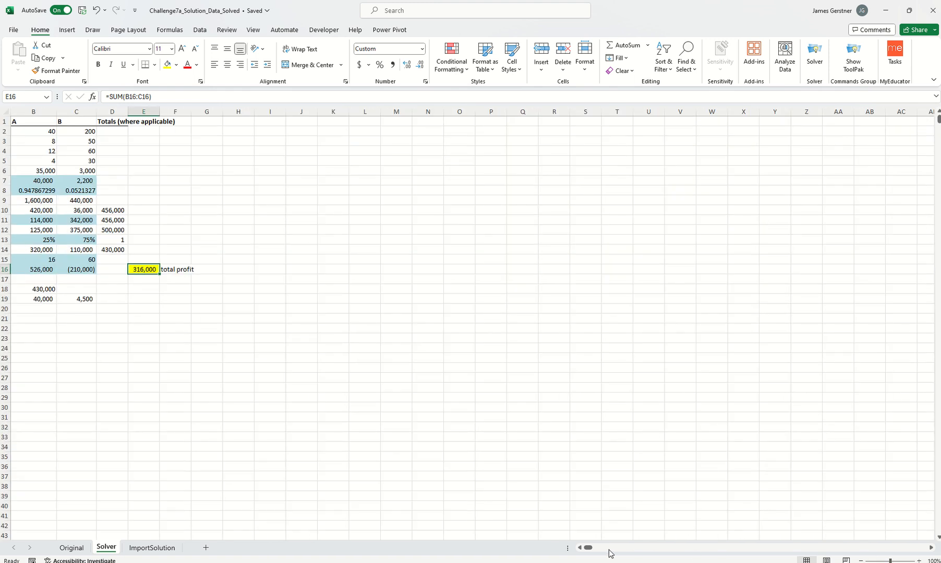
click(580, 548)
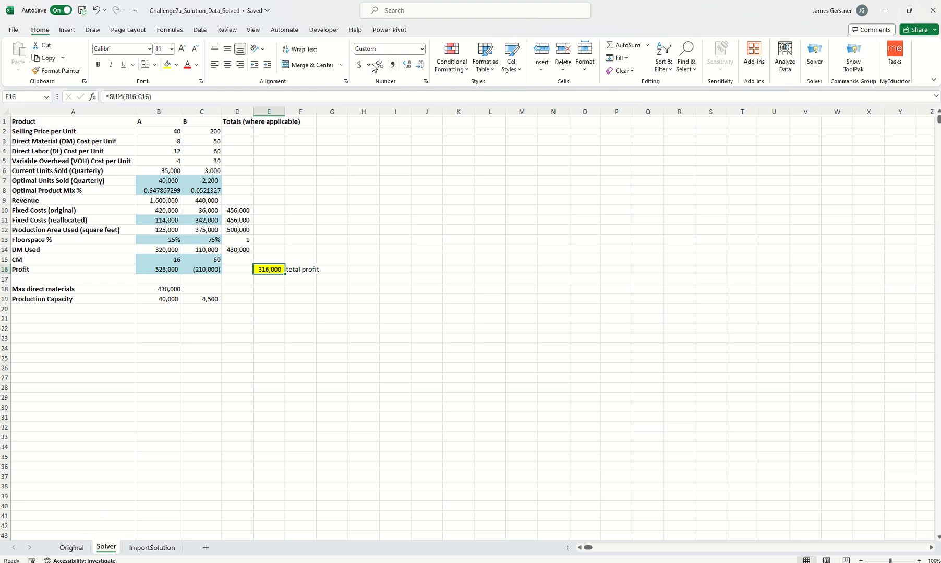
click(200, 32)
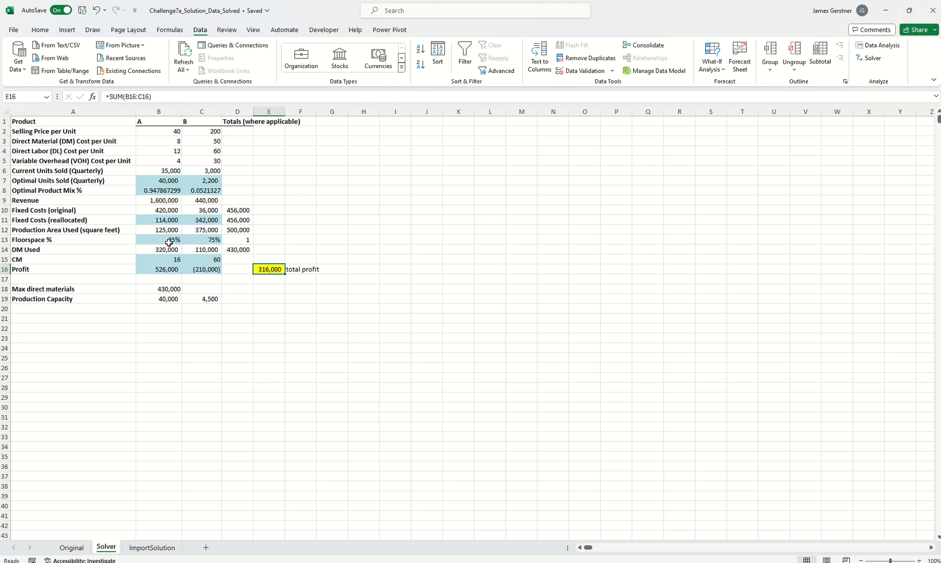
drag(167, 242, 201, 241)
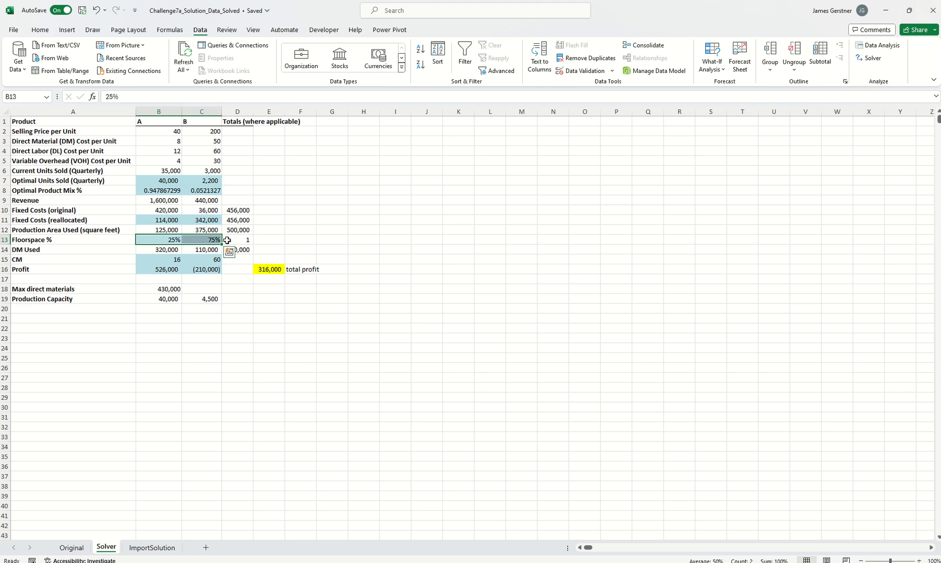
click(254, 239)
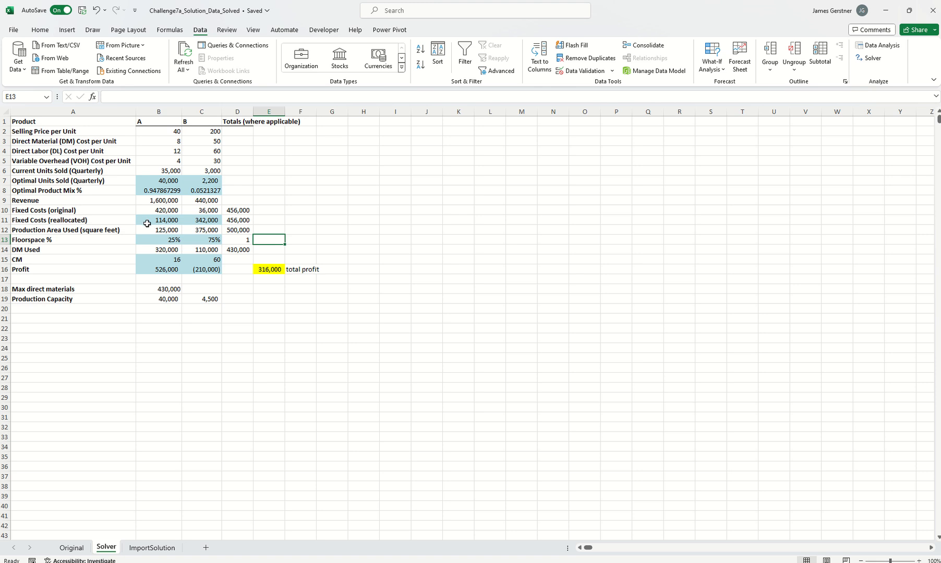
- Check the original fixed-cost total, product A's production area and reallocated fixed costs, and the total direct materials used
click(236, 210)
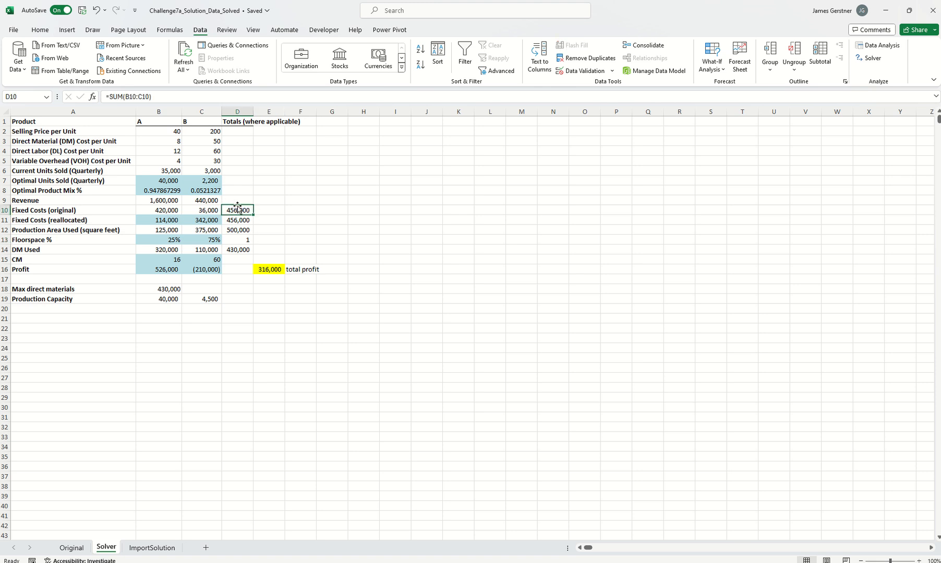
mouse_move(165, 240)
mouse_down()
mouse_move(209, 240)
mouse_move(170, 240)
mouse_up()
click(174, 230)
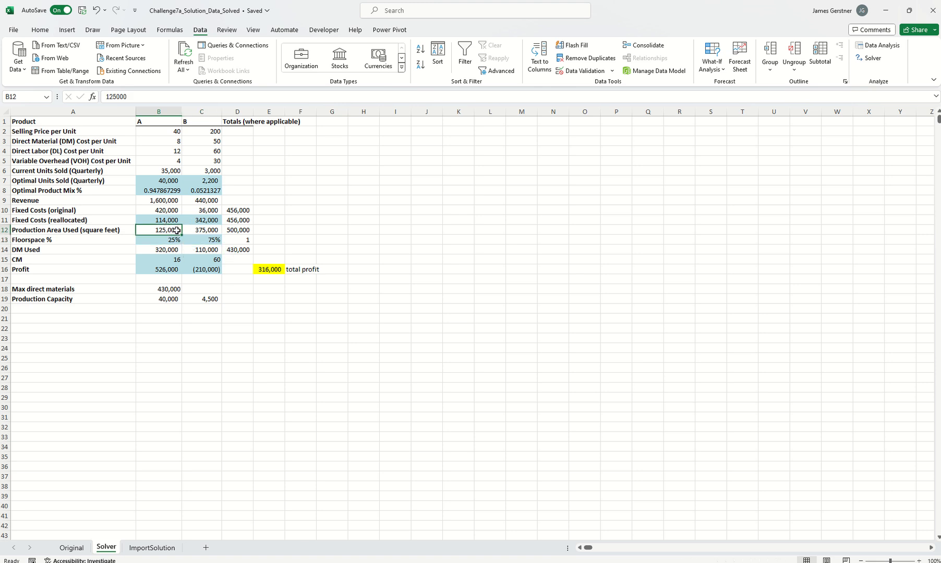
click(167, 219)
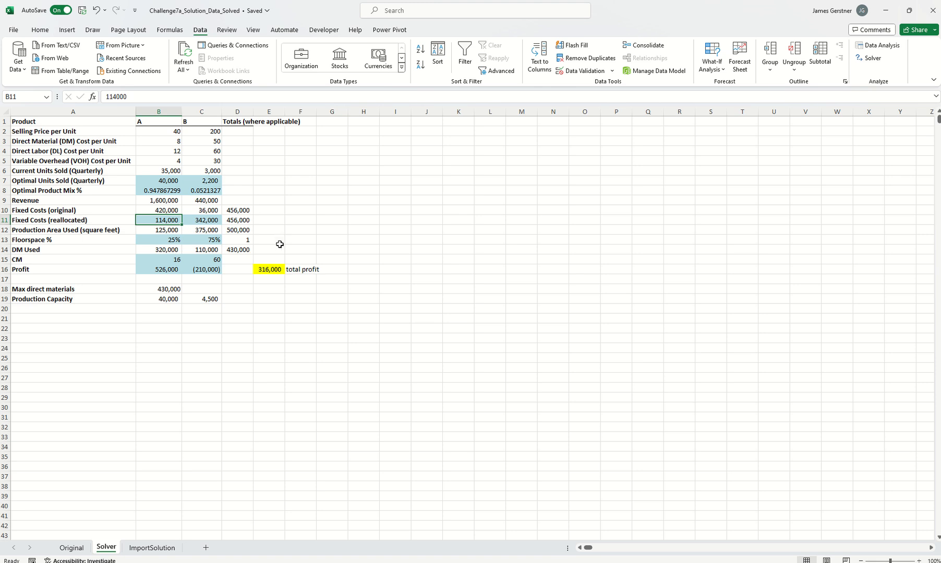
click(243, 250)
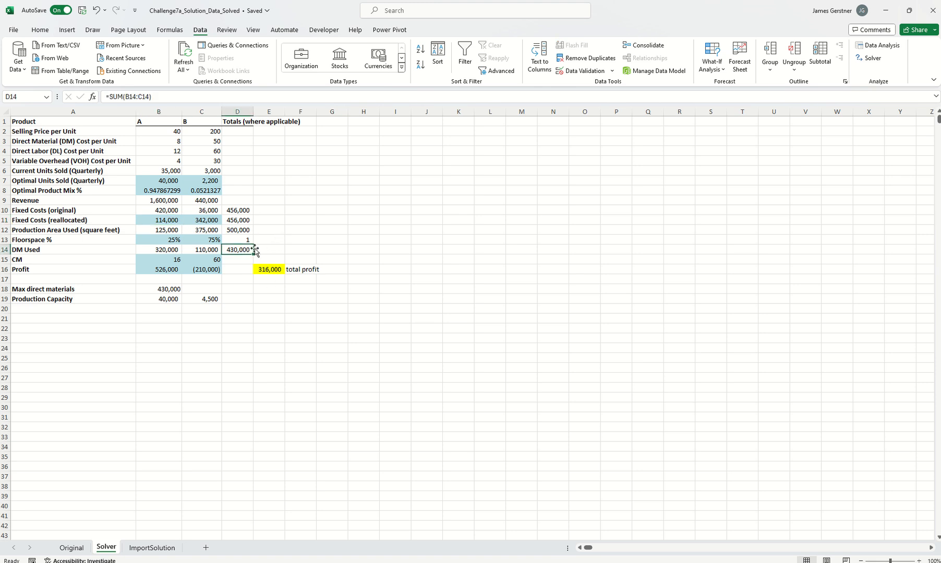
- Run Solver to maximize total profit in E16 by changing the optimal units in B7:C7, and keep the solution
click(872, 63)
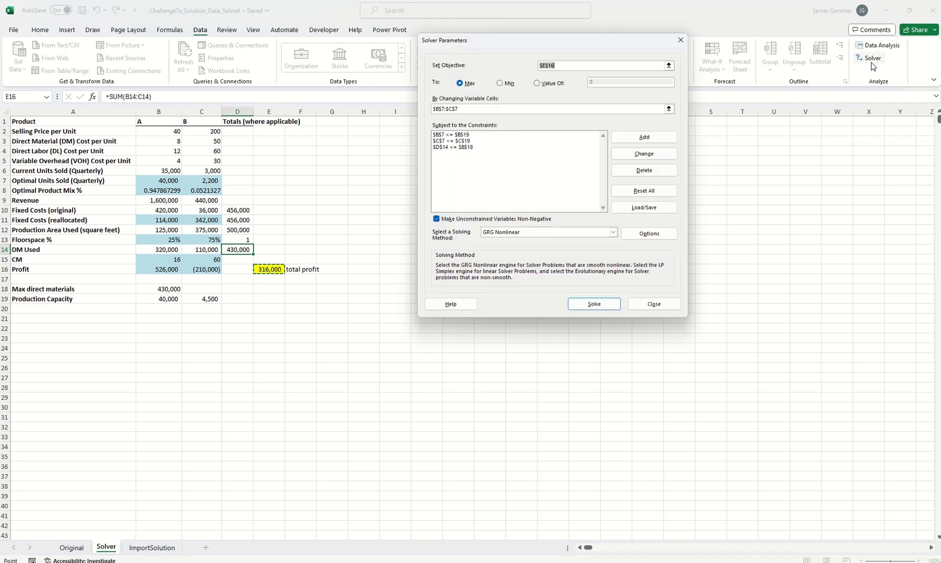
drag(515, 42, 455, 81)
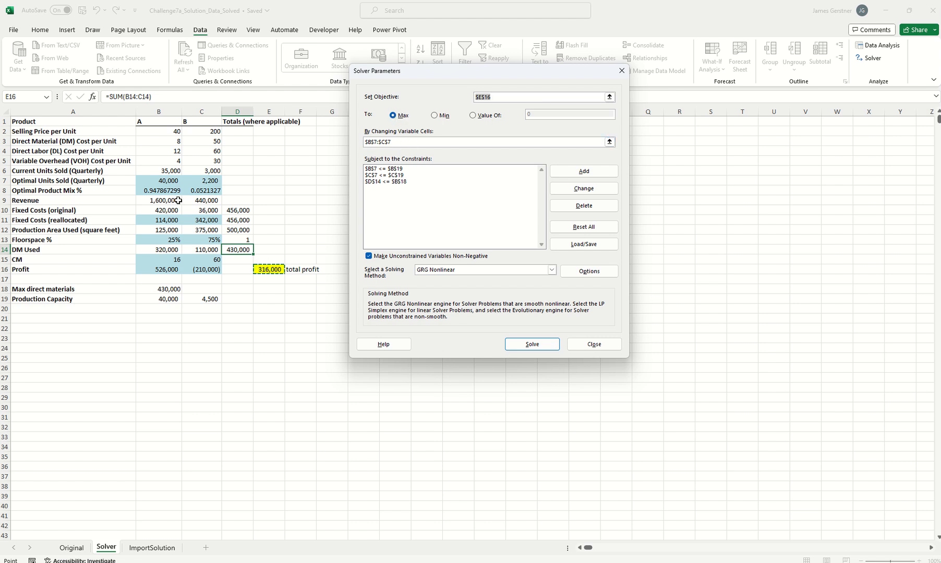
drag(169, 183, 206, 182)
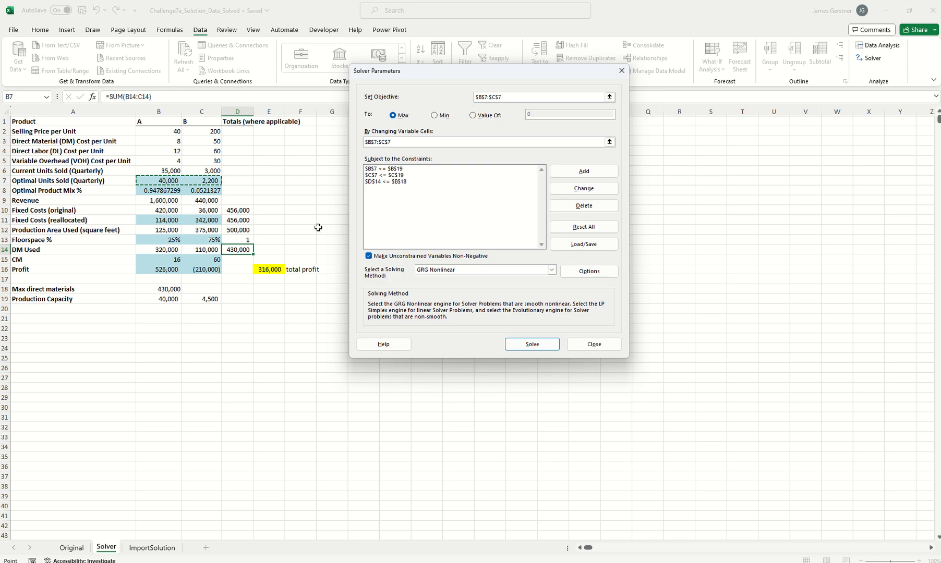
click(267, 270)
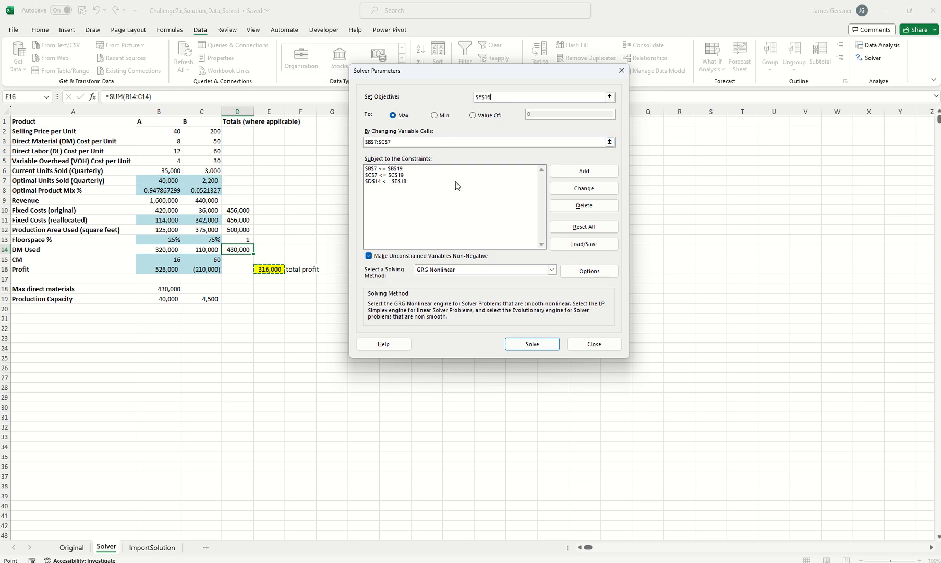
click(448, 142)
click(533, 345)
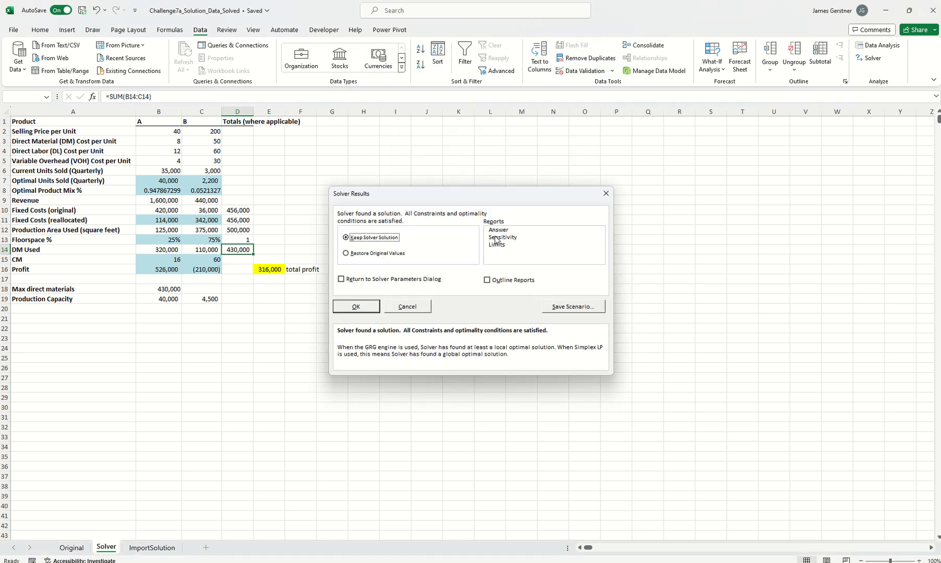
click(356, 307)
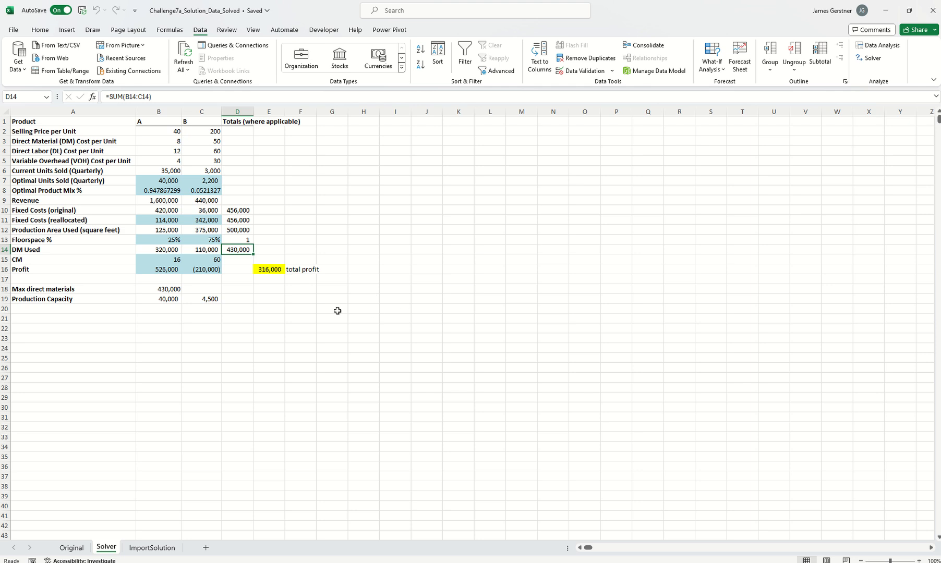
- Compare the total profit on the Solver sheet with the Original and ImportSolution sheets
click(269, 270)
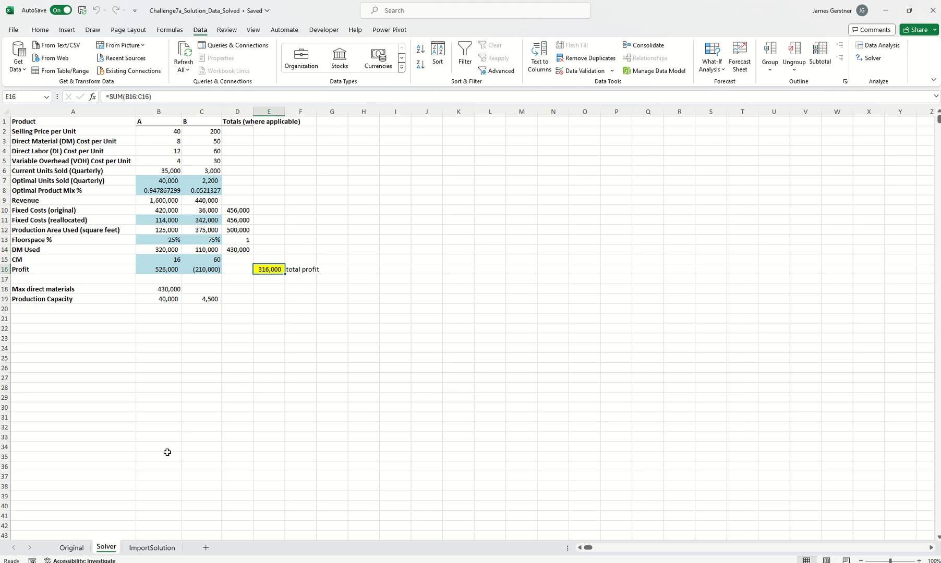
click(73, 547)
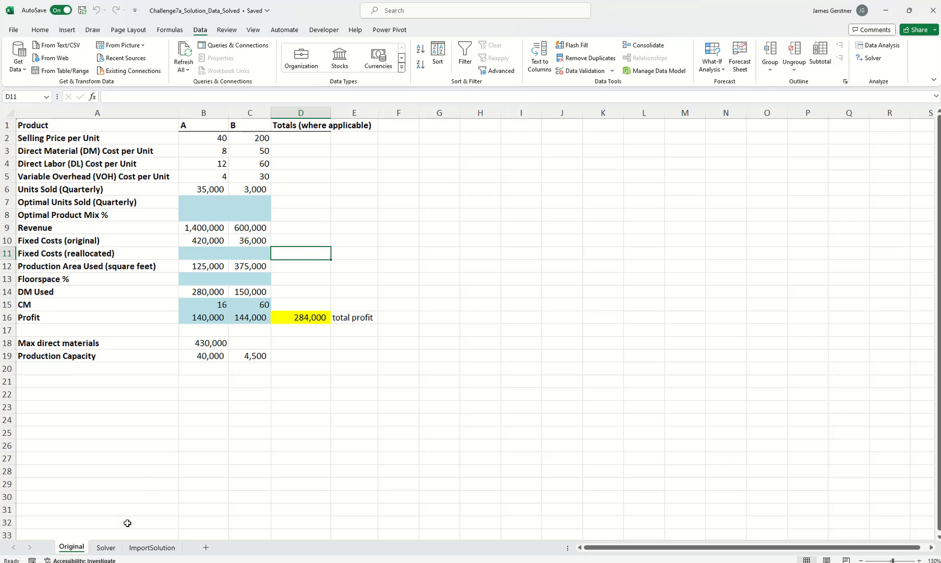
click(108, 549)
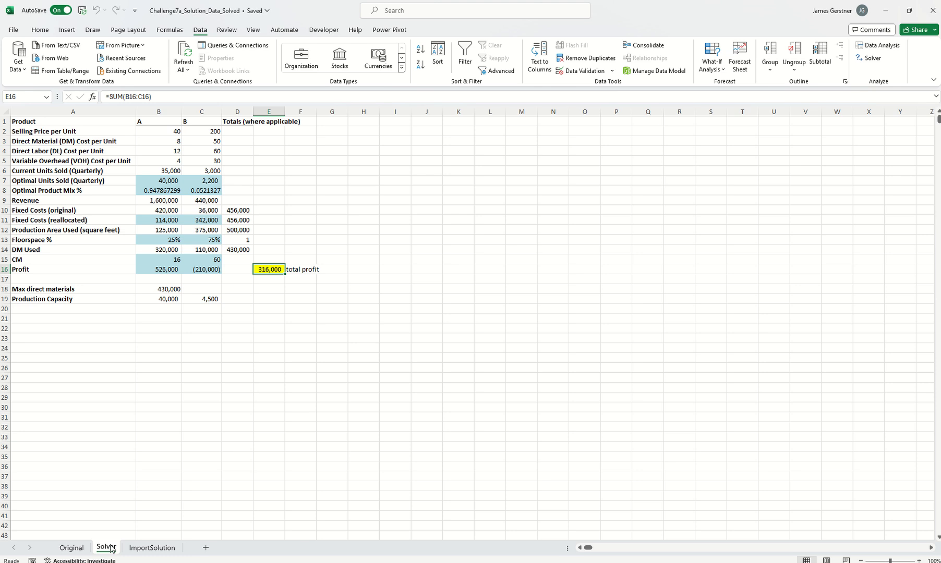
click(152, 548)
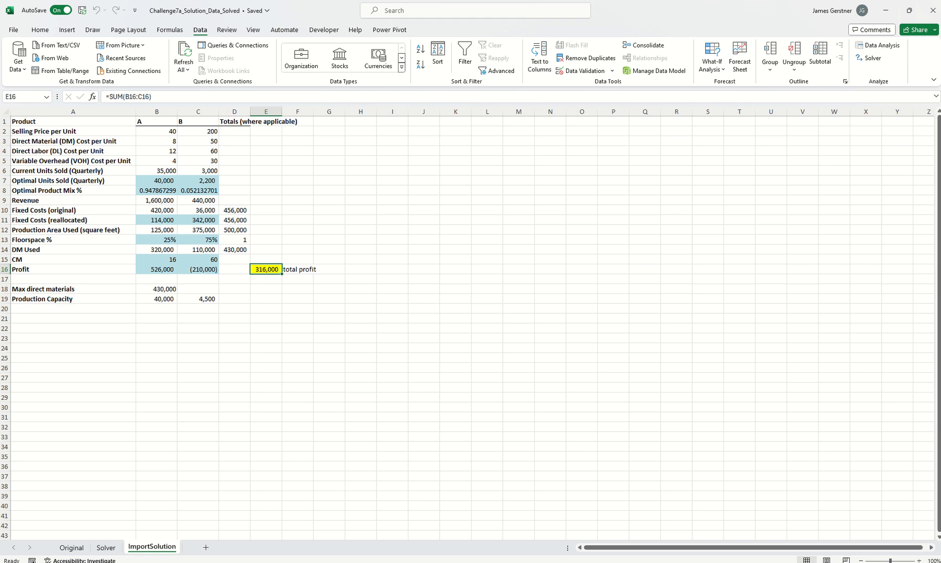
click(107, 548)
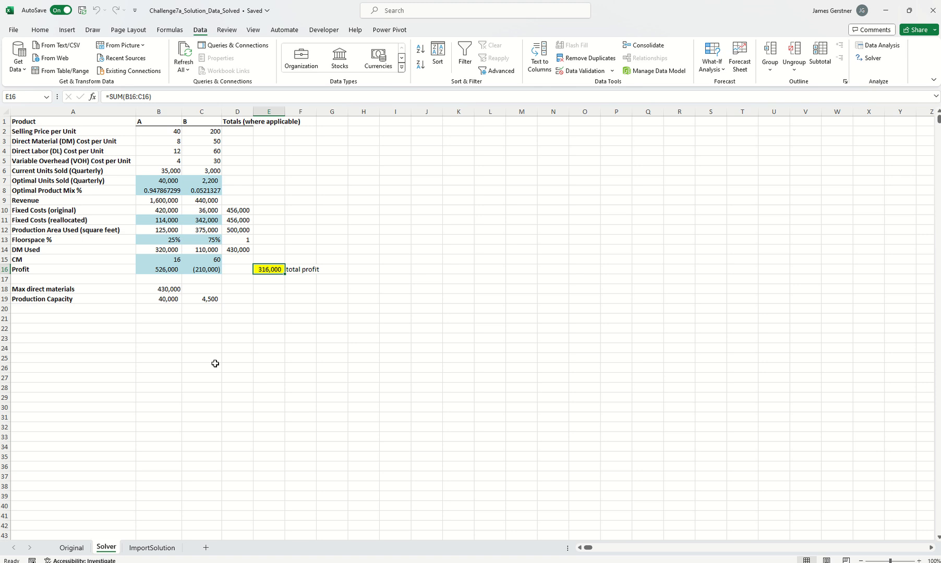
click(151, 547)
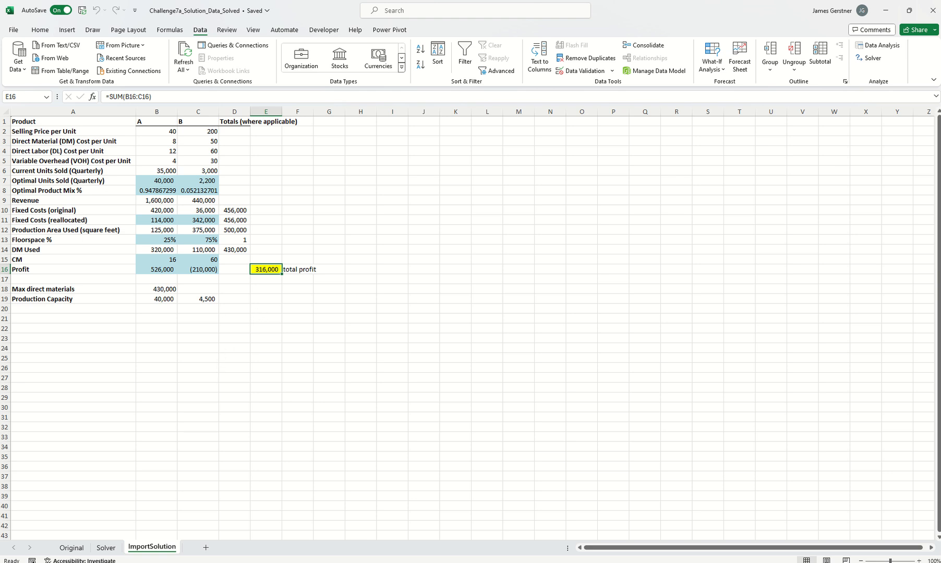
- Close the Excel workbook and open the Challenge7b_Solution_Visual report's queries in Power BI's Power Query editor
click(931, 7)
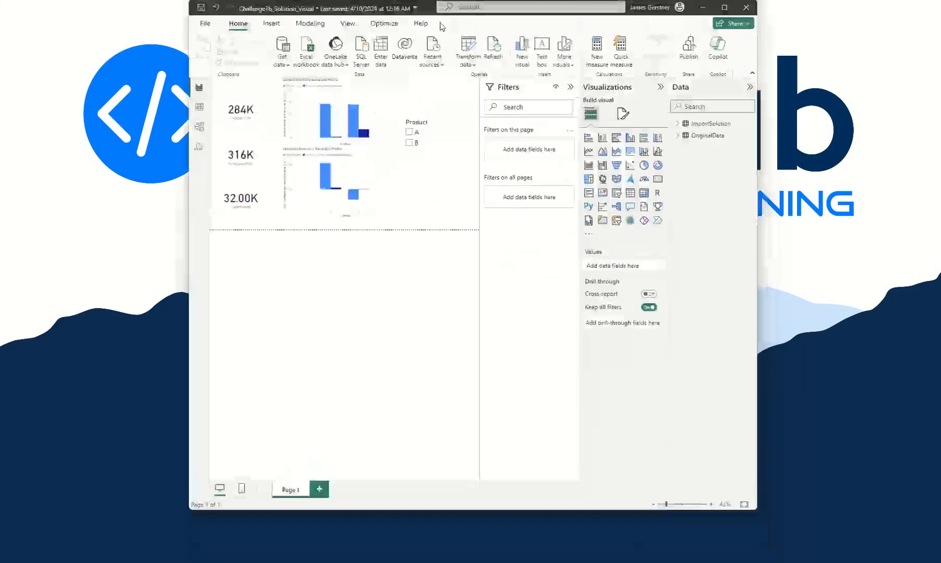
double_click(423, 7)
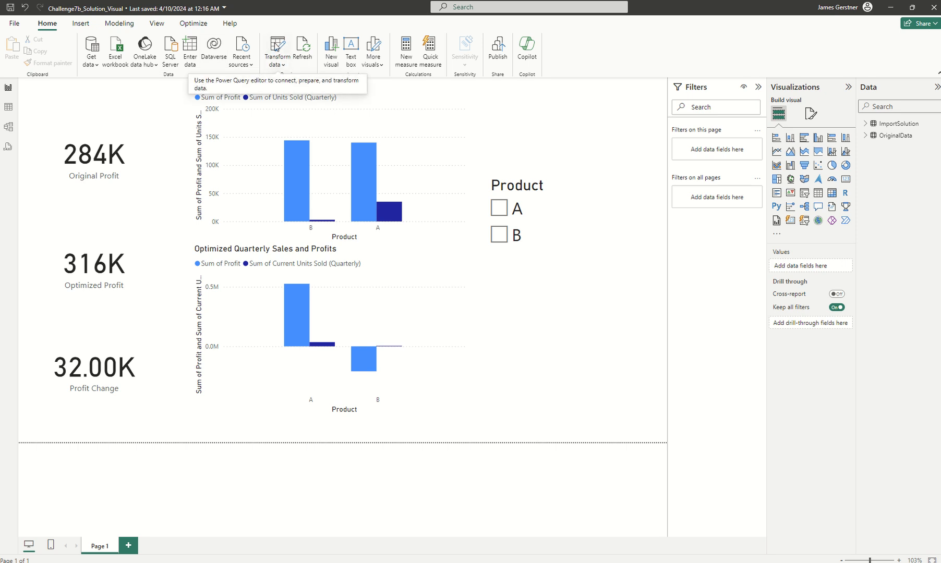
click(276, 48)
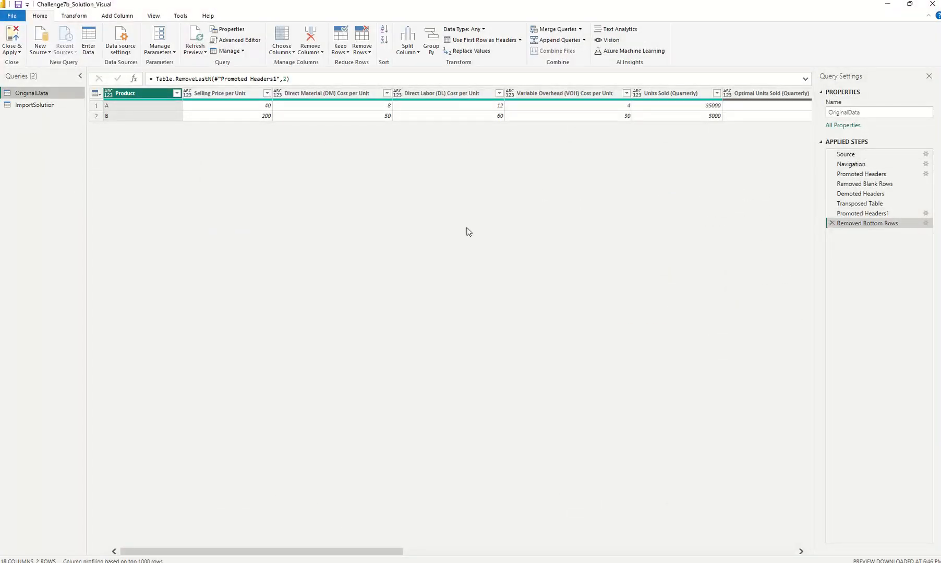
- Compare the OriginalData query at its Navigation and Promoted Headers steps, checking how the product A and B columns get their headers
click(849, 164)
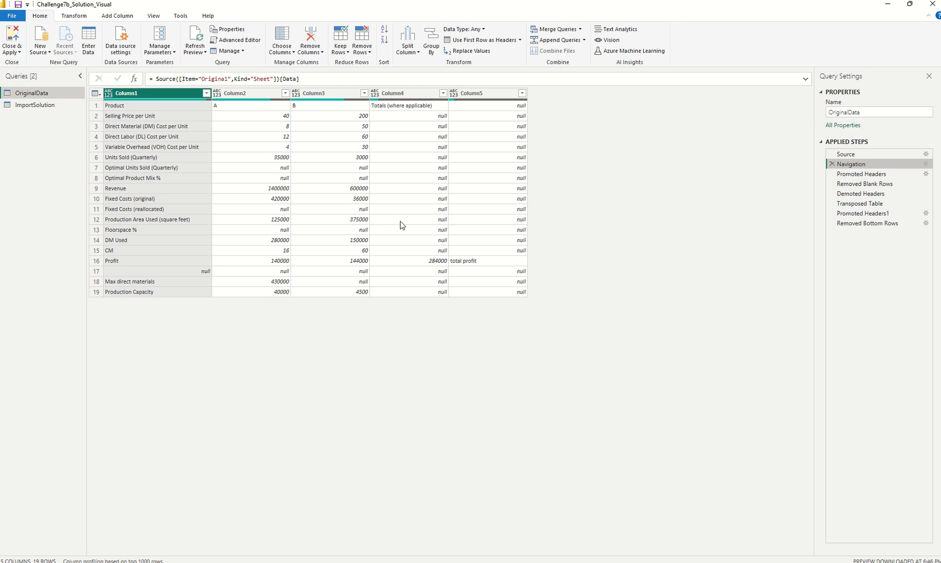
click(265, 109)
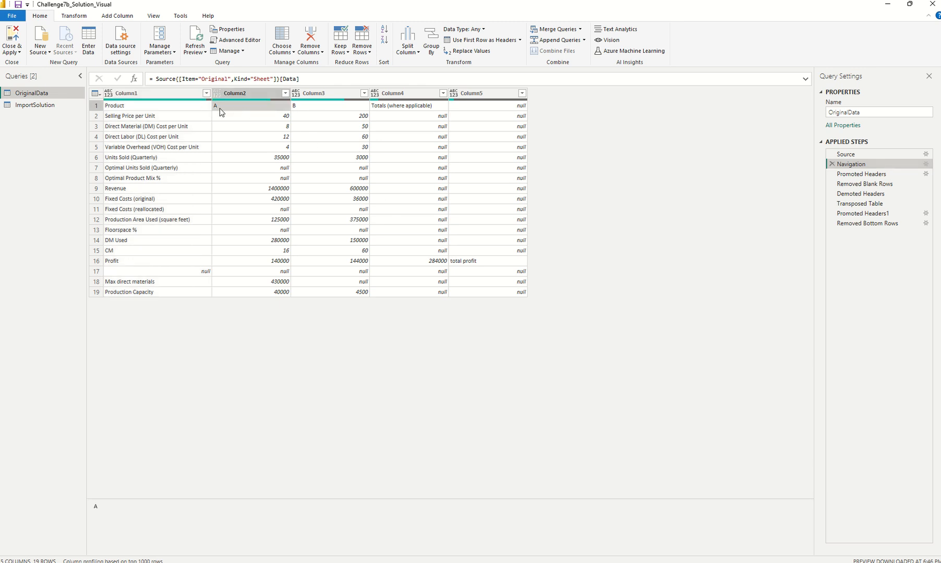
click(311, 106)
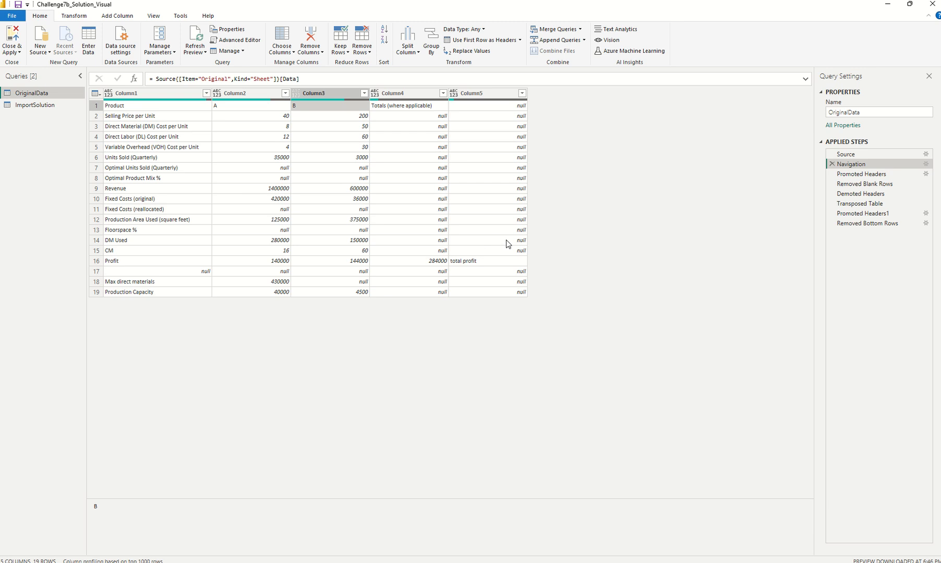
click(861, 174)
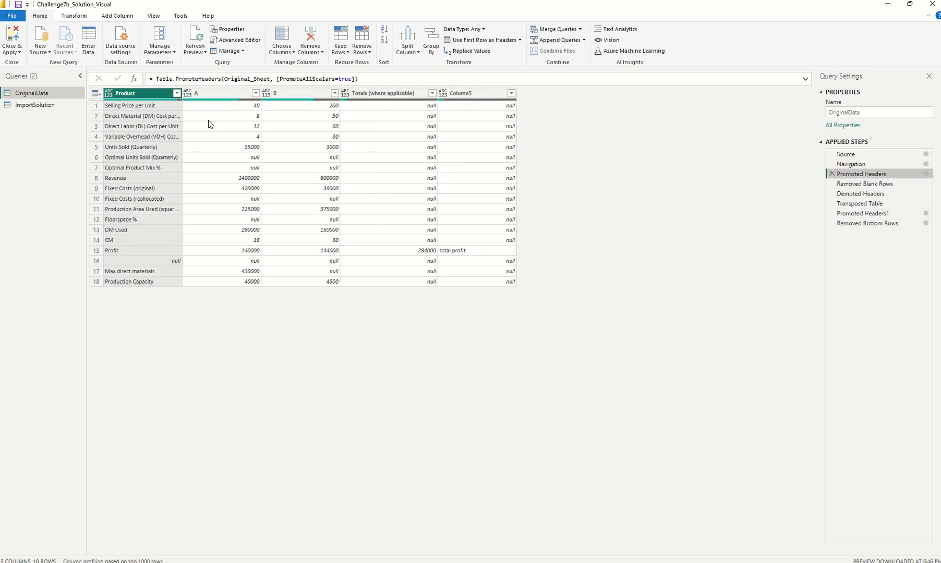
click(856, 165)
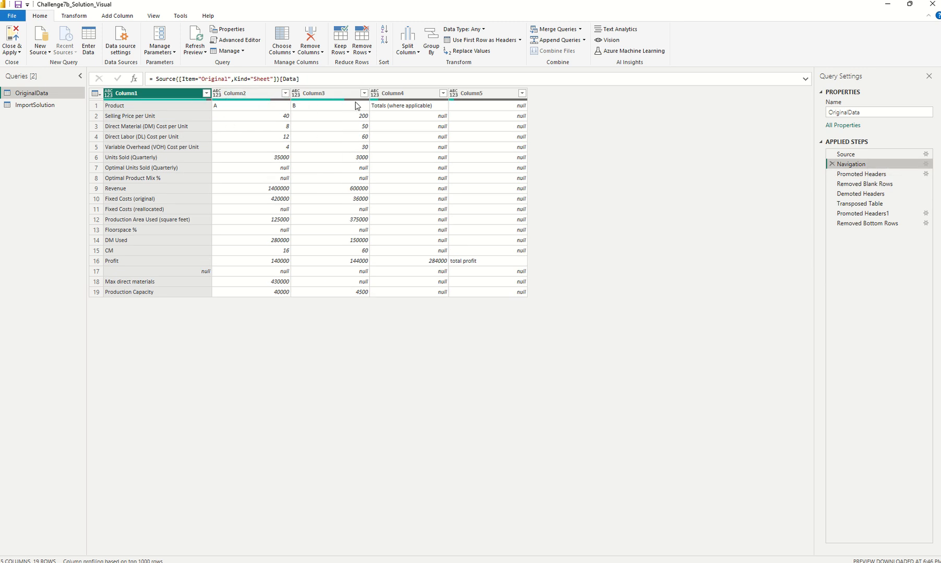
click(858, 175)
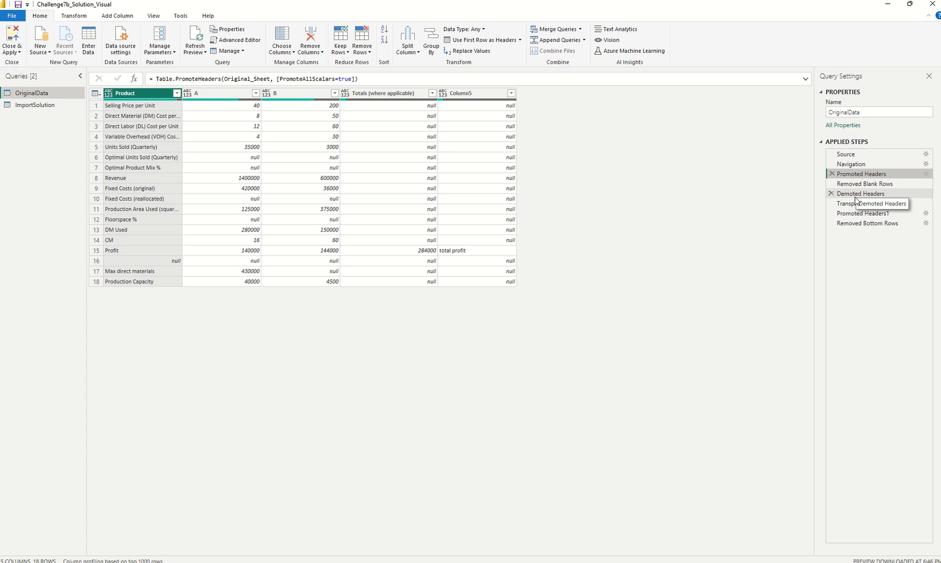
- Review the OriginalData query's remaining applied steps one by one, from Removed Blank Rows through Transposed Table to Removed Bottom Rows
key(Down)
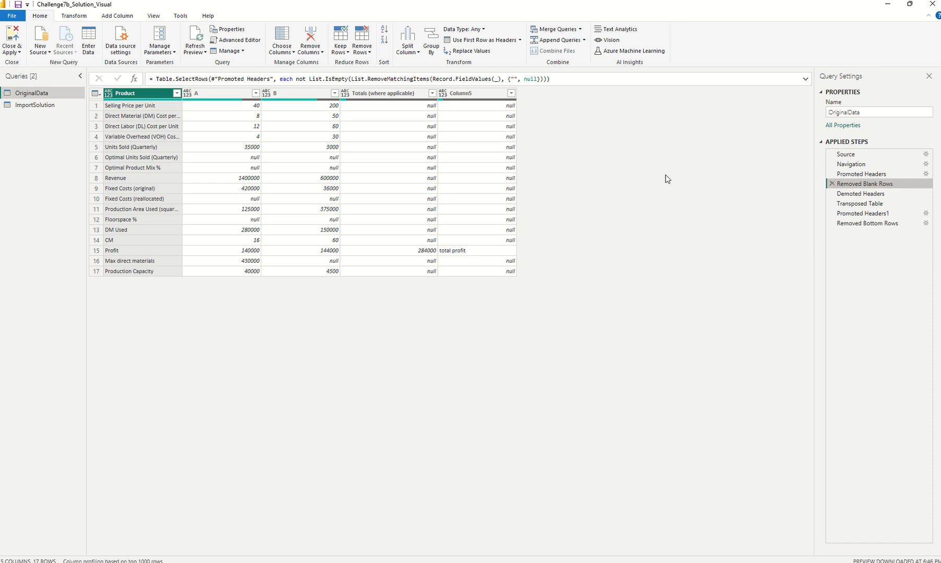
key(Down)
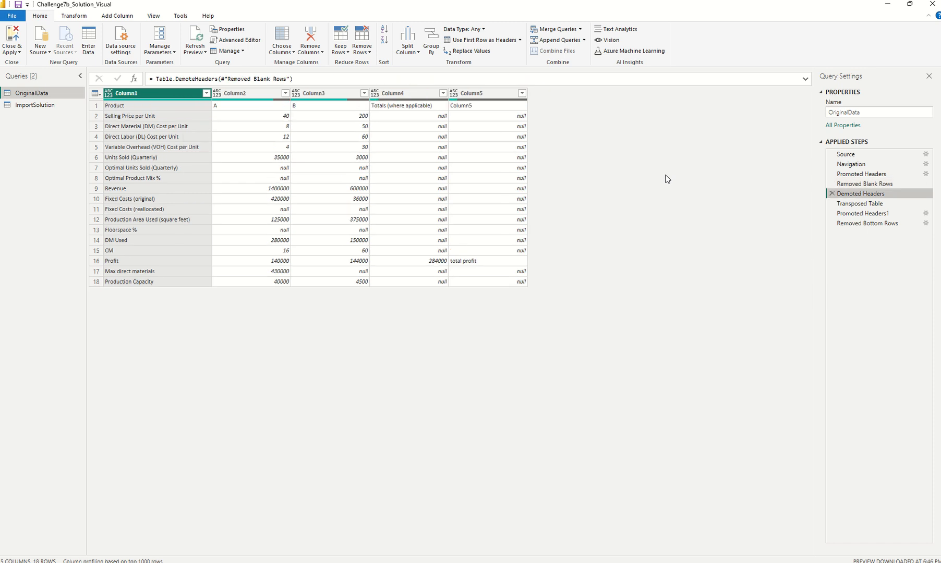
key(Down)
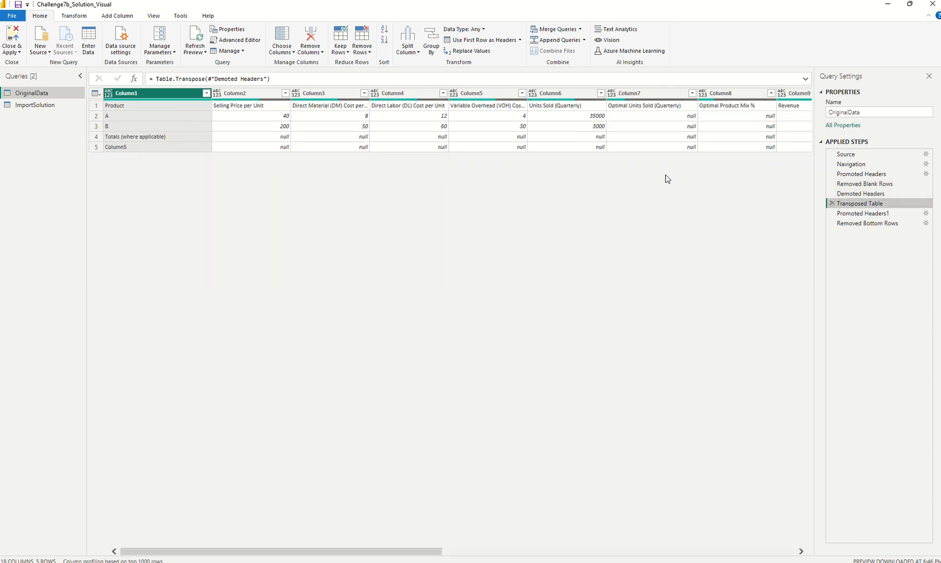
key(Down)
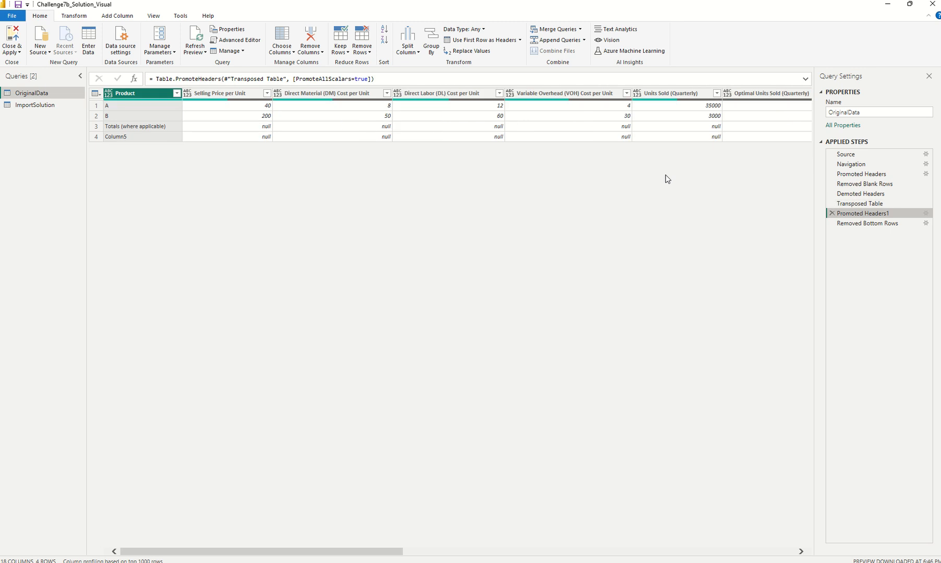
key(Down)
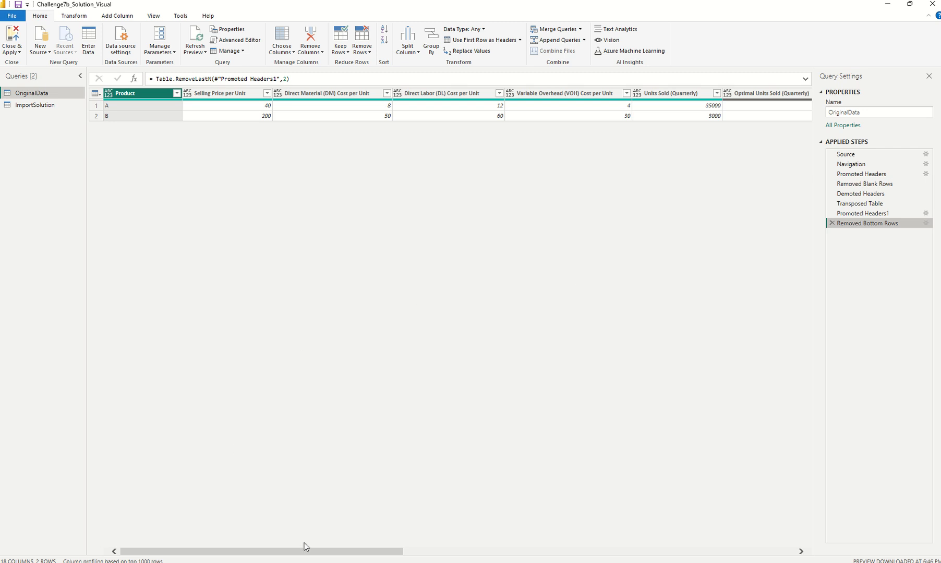
mouse_move(302, 551)
mouse_down()
mouse_move(704, 545)
mouse_move(301, 552)
mouse_up()
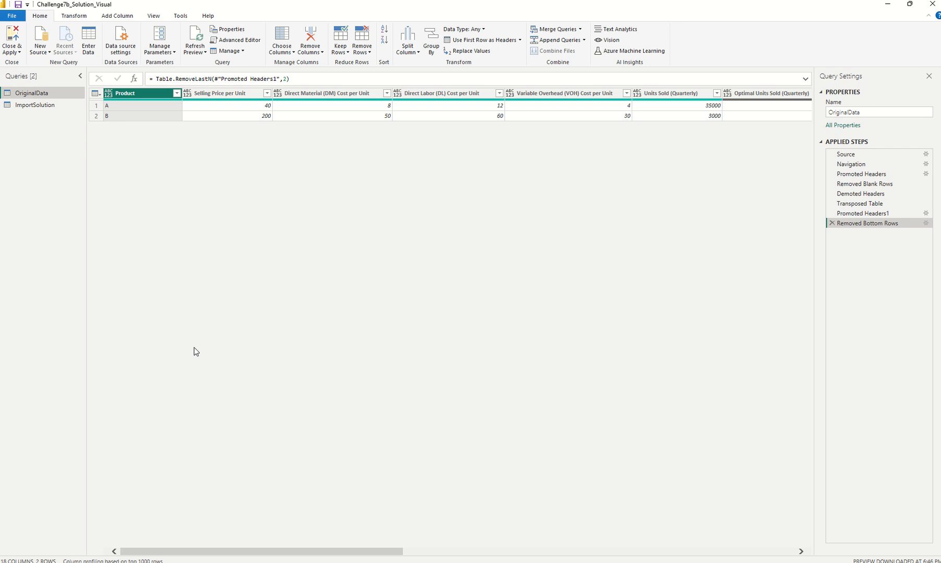
- Review the ImportSolution query's applied steps in order from Navigation to Removed Bottom Rows, comparing Promoted Headers with Changed Type
click(39, 105)
click(868, 164)
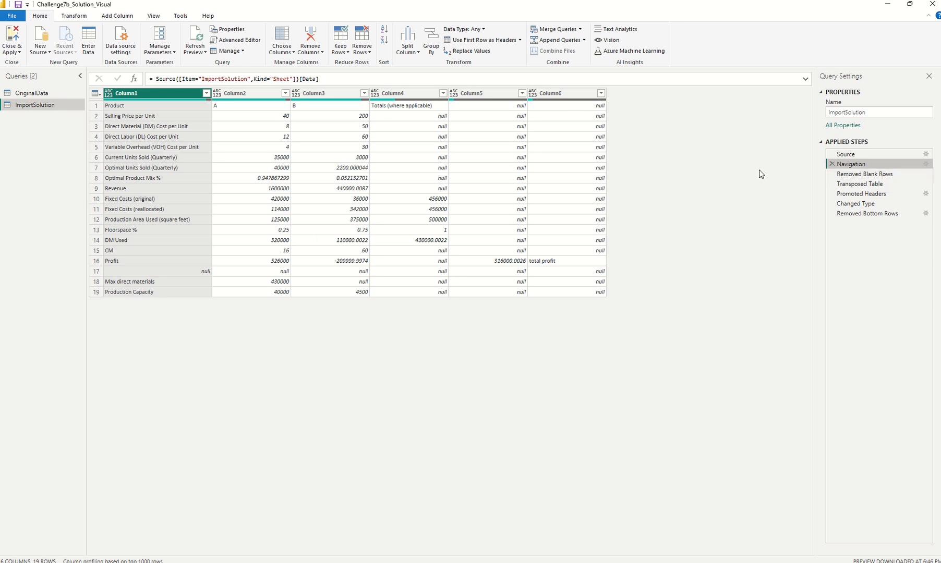
key(Down)
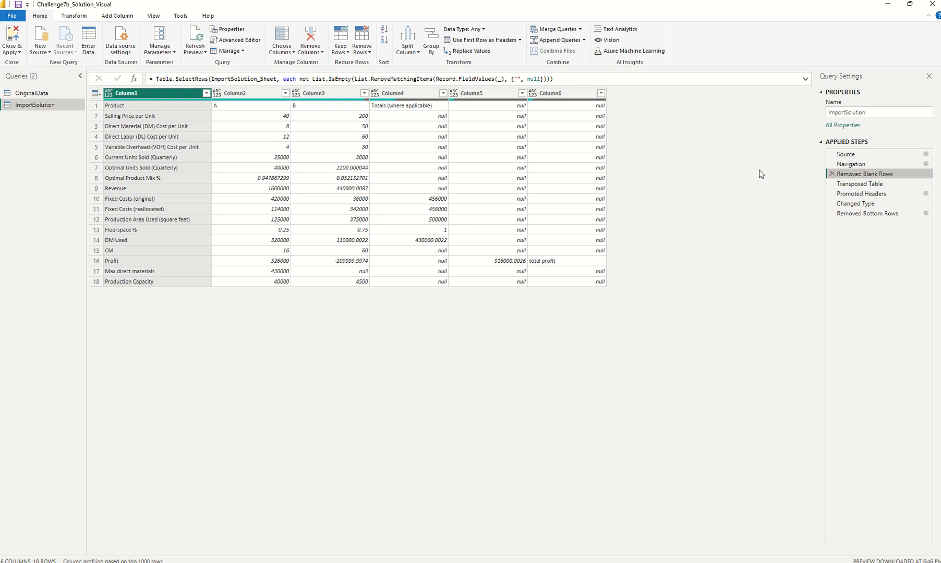
key(Down)
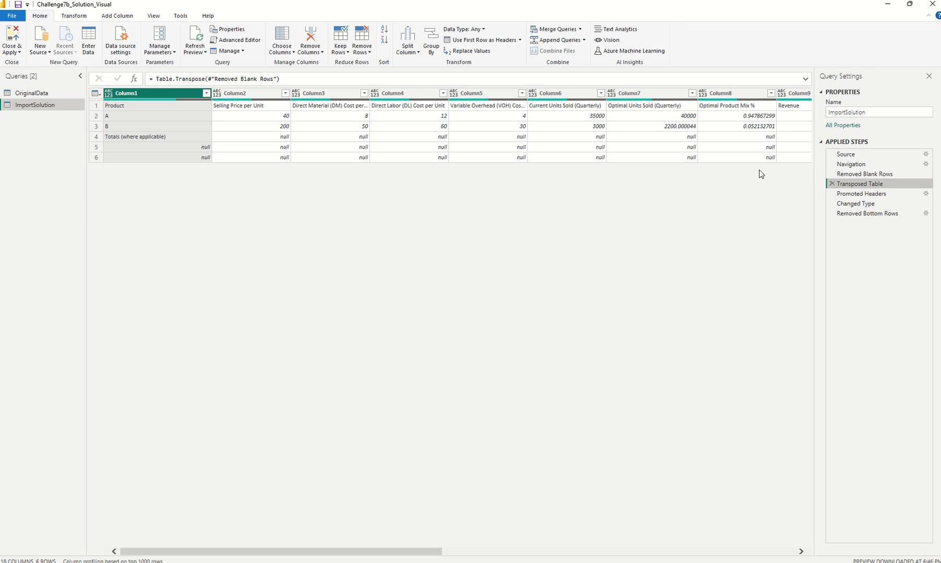
key(Down)
key(Down)
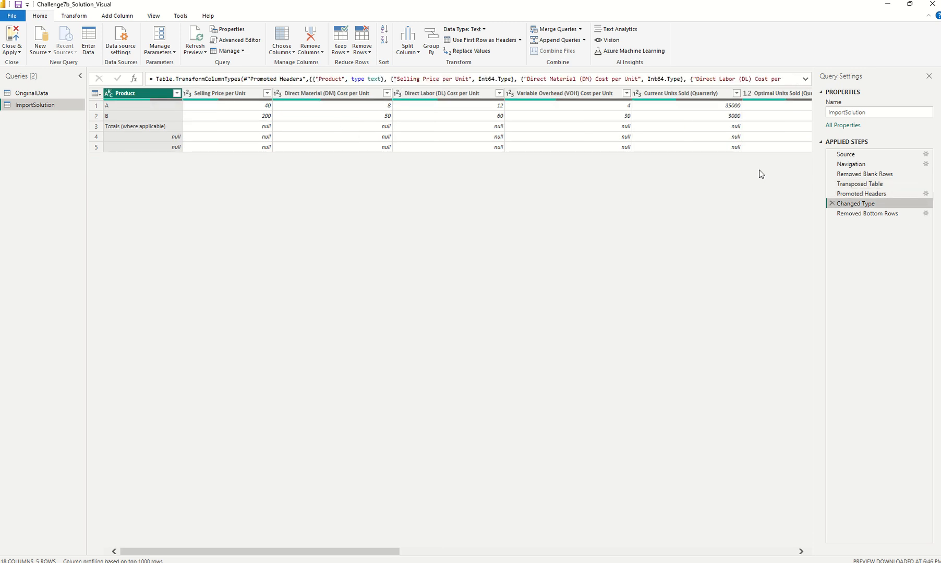
key(Up)
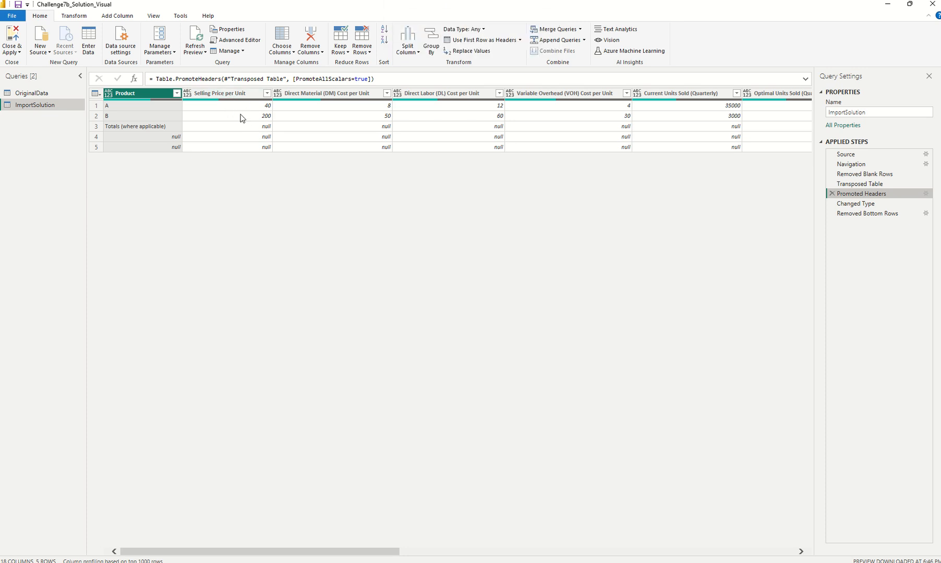
key(Down)
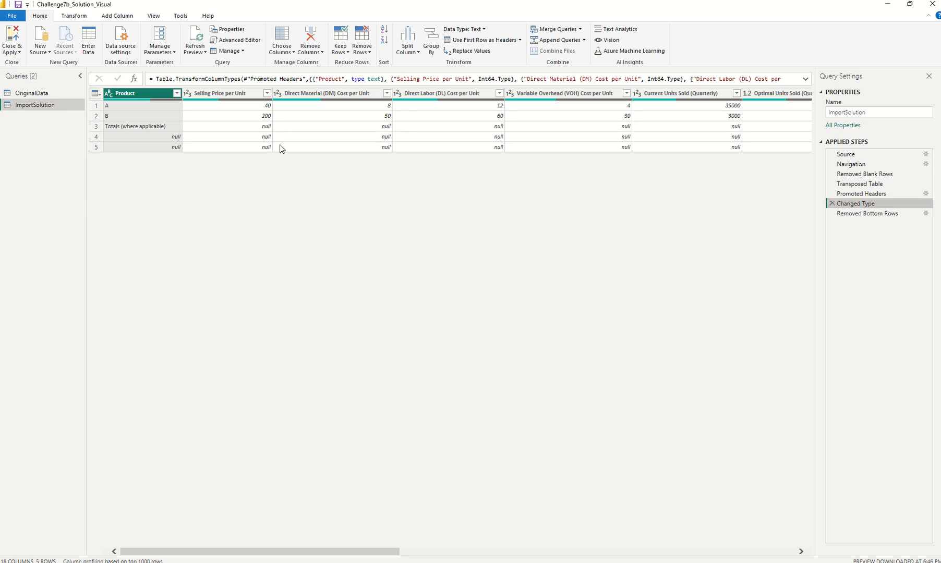
key(Down)
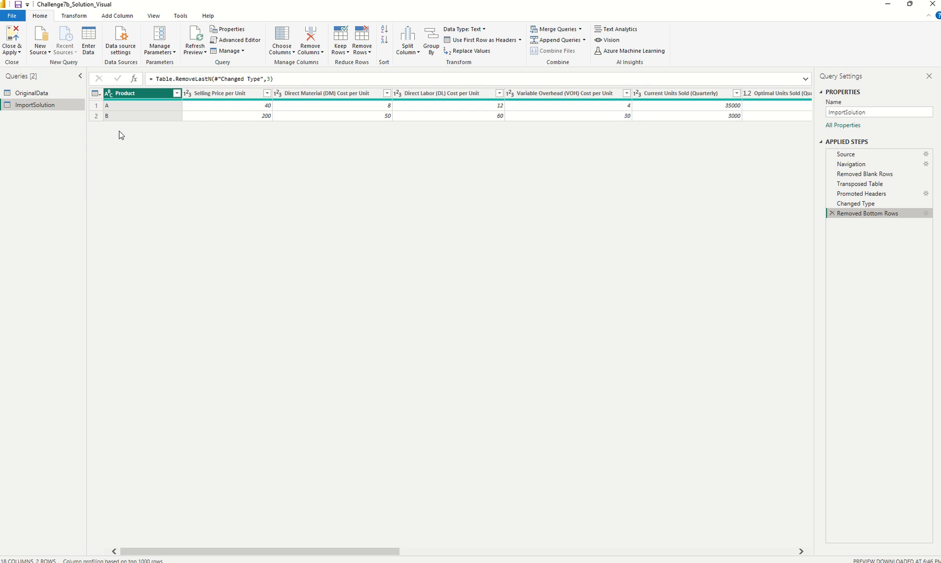
- Close and apply the queries, and compare the Original and Optimized Profit cards and the profit and units bars in both charts
click(19, 39)
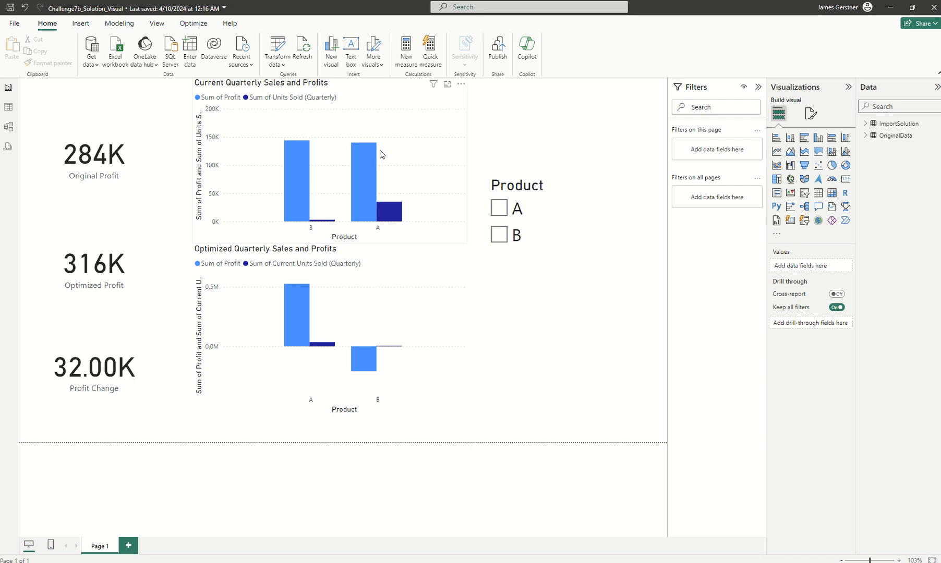
click(116, 146)
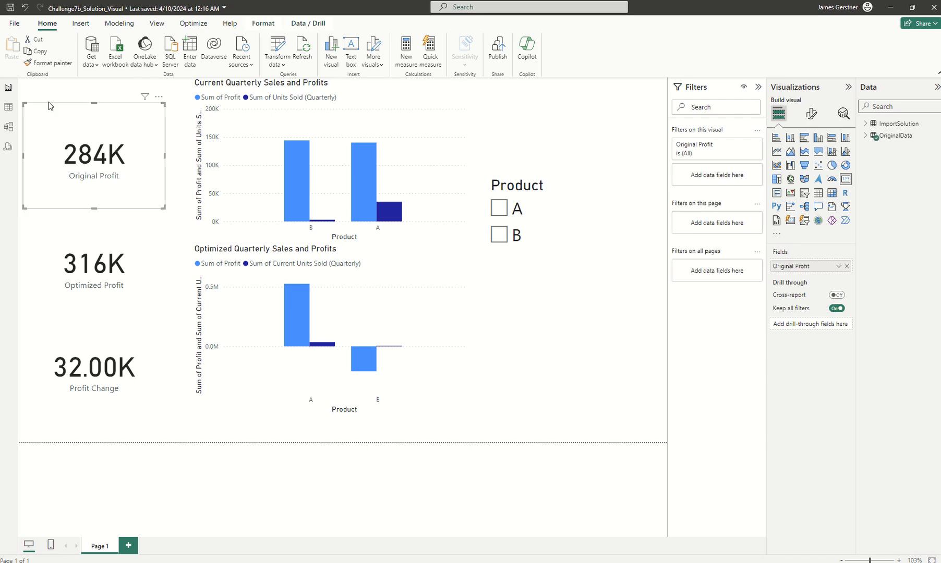
click(136, 241)
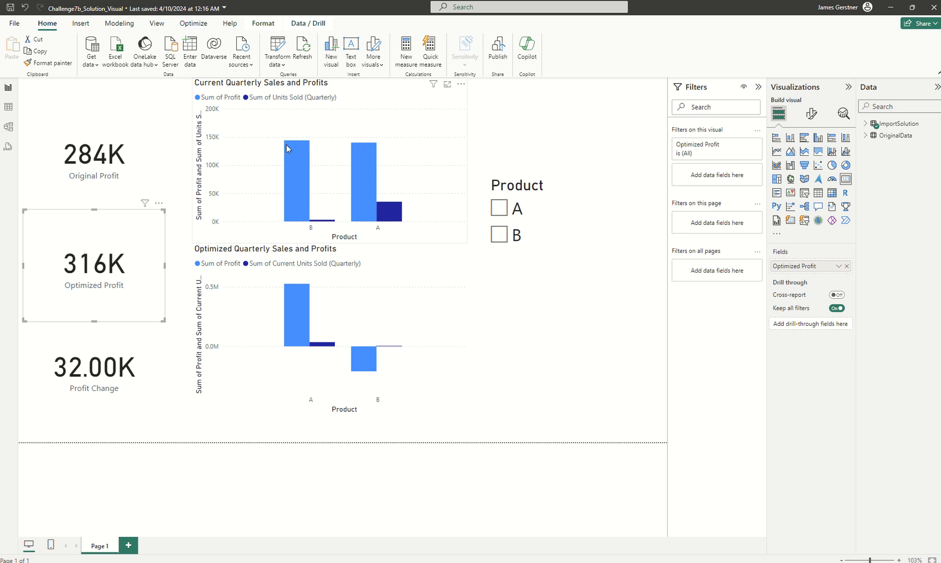
mouse_move(287, 148)
mouse_move(302, 299)
mouse_move(372, 365)
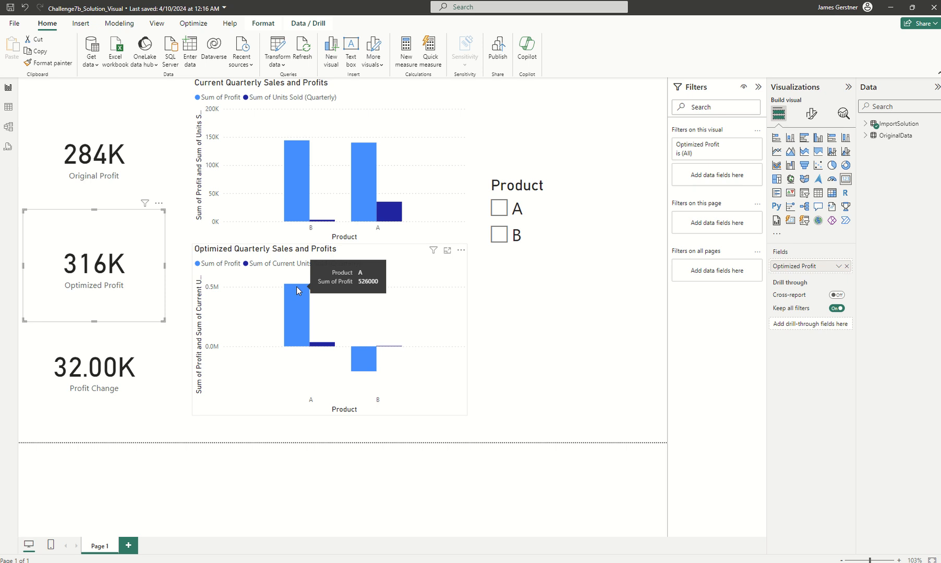
mouse_move(325, 348)
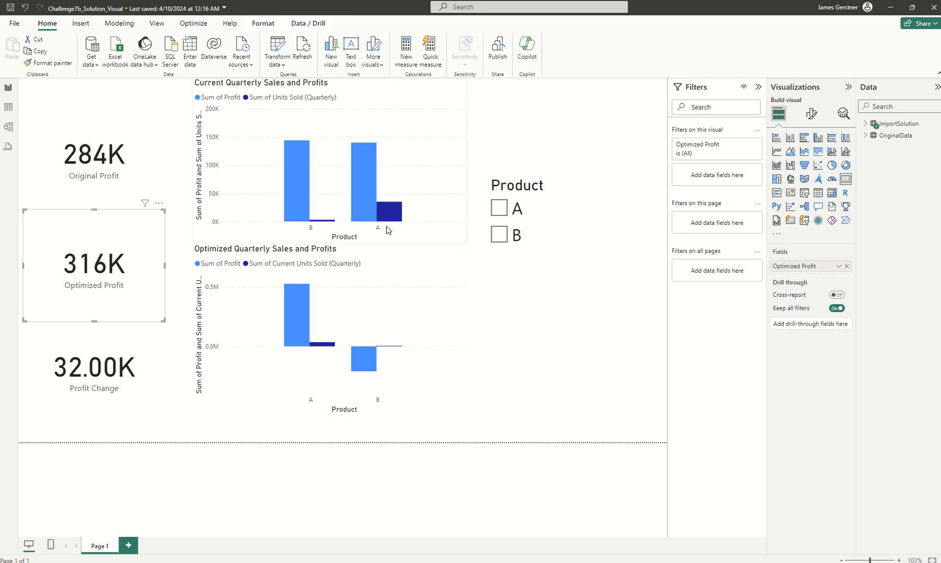
- Filter the report by product A and by product B to examine each one's profit change, and clear the product filter
click(501, 209)
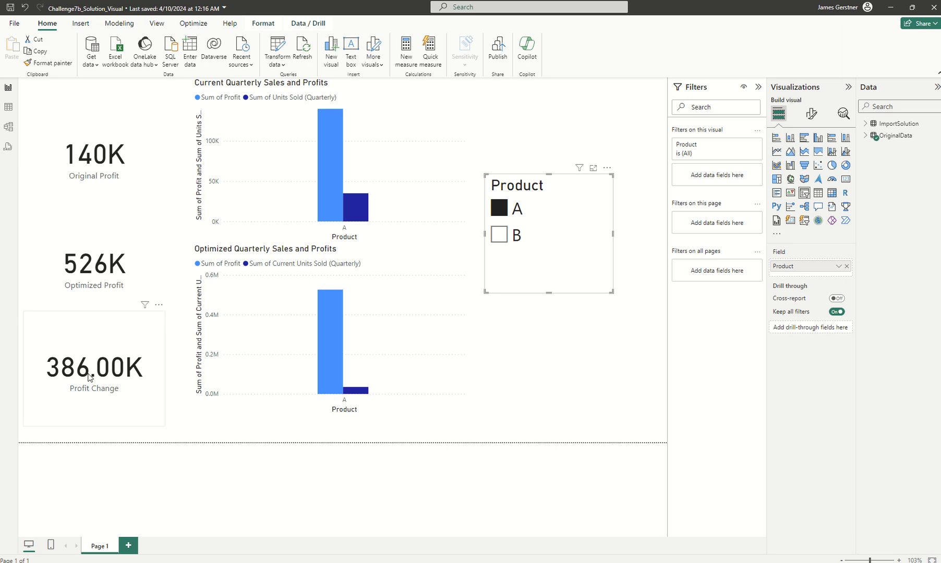
click(500, 239)
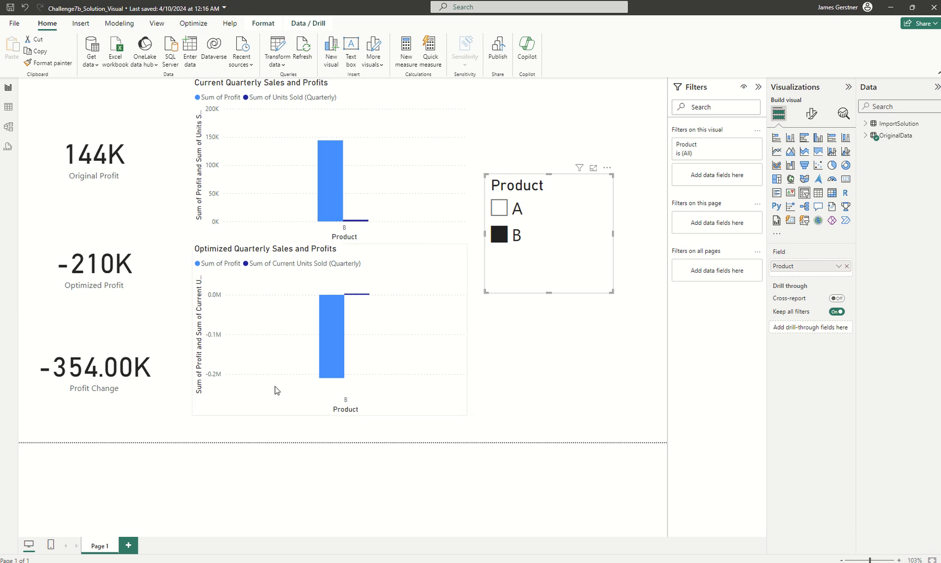
click(499, 236)
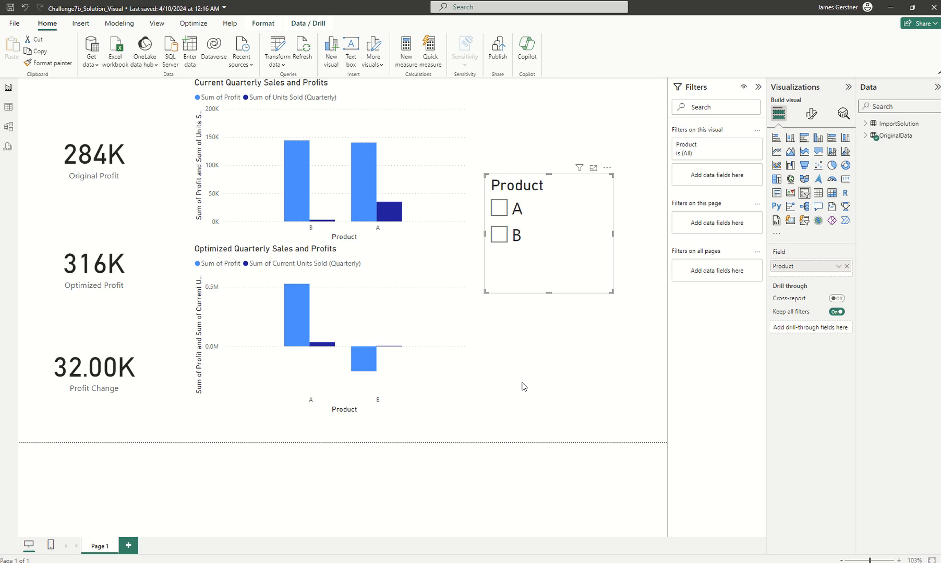